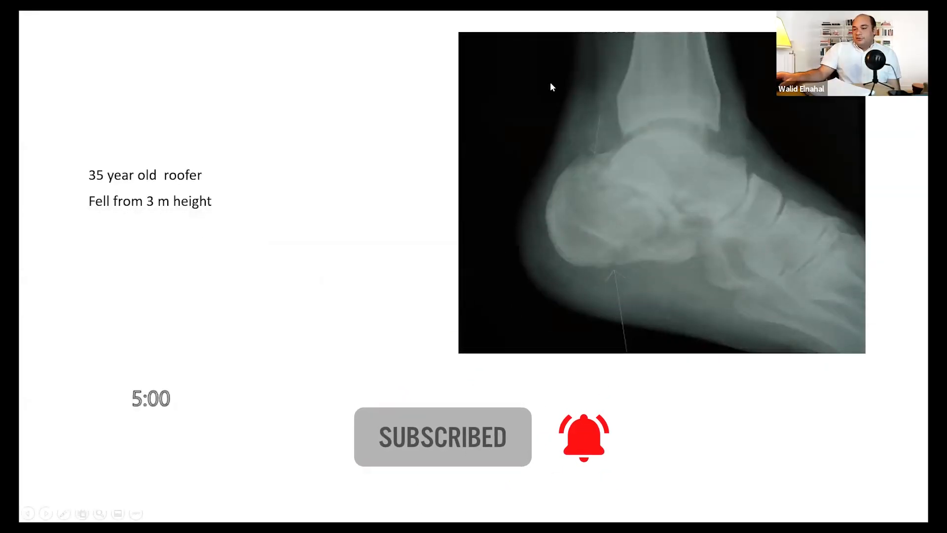
Step: Start the five-minute countdown on the roofer case, then reveal the three heel CT scans
left_click(158, 408)
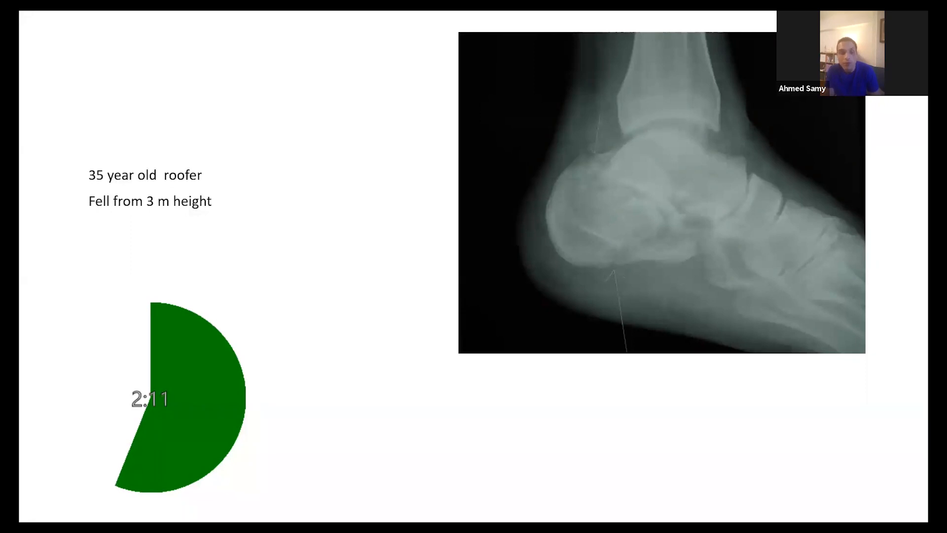
left_click(334, 301)
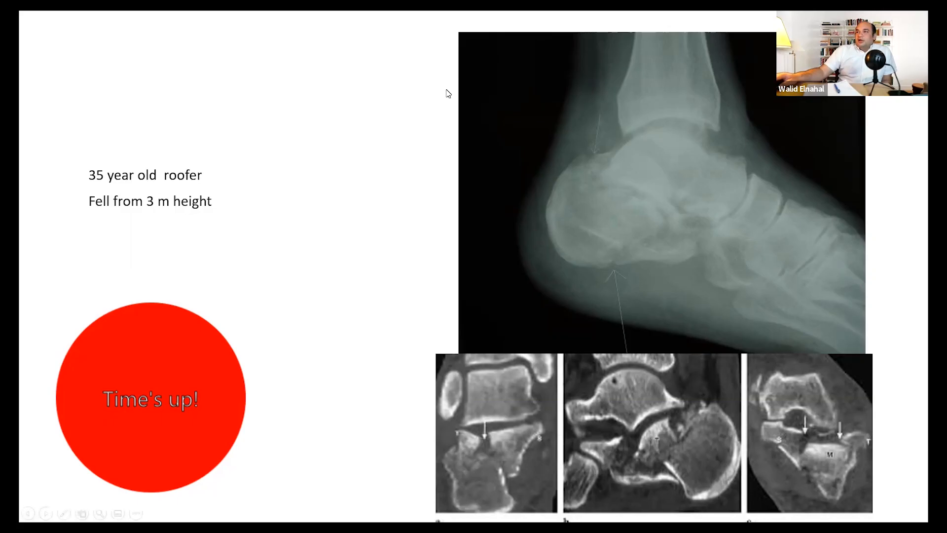
Step: Advance to the slide showing normal versus decreased Bohler angle and Gissane angle 130–145°
left_click(447, 117)
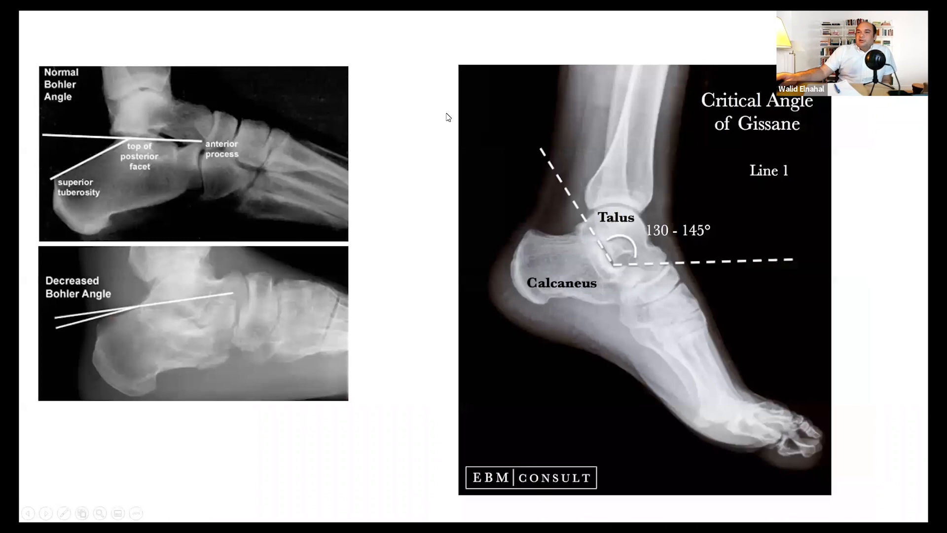